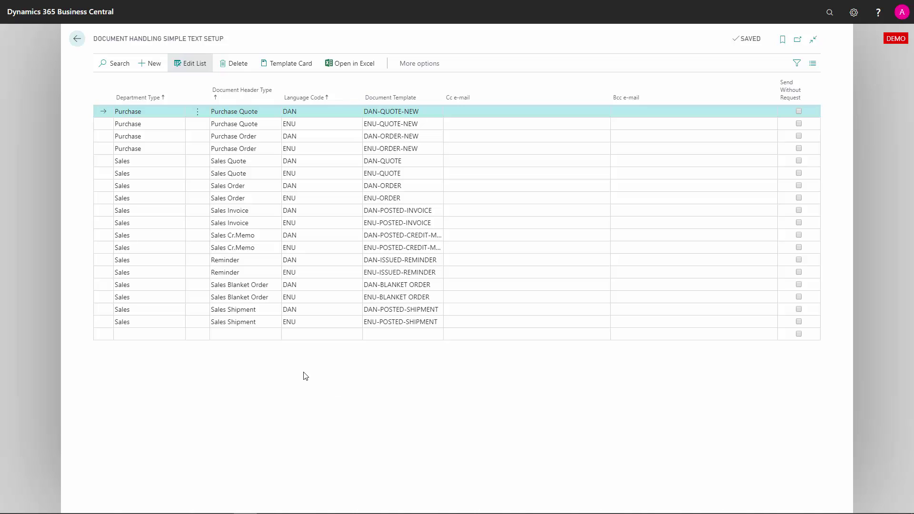
Step: Open the template card for the Sales Order ENU-ORDER text template
{"action": "left_click", "coordinate": [104, 200]}
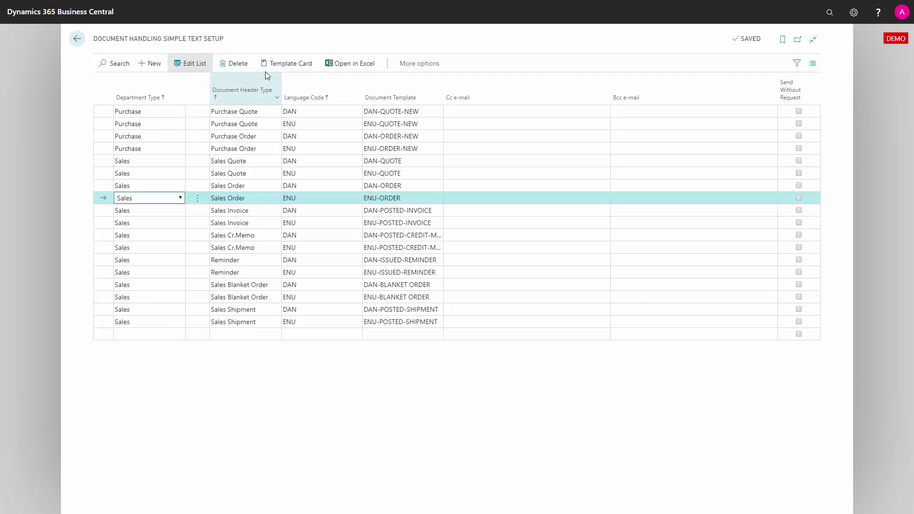
{"action": "left_click", "coordinate": [287, 68]}
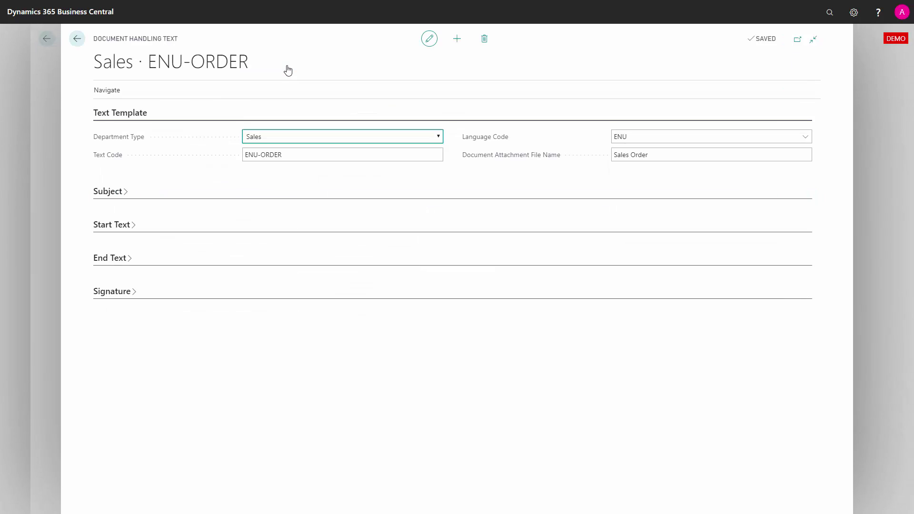